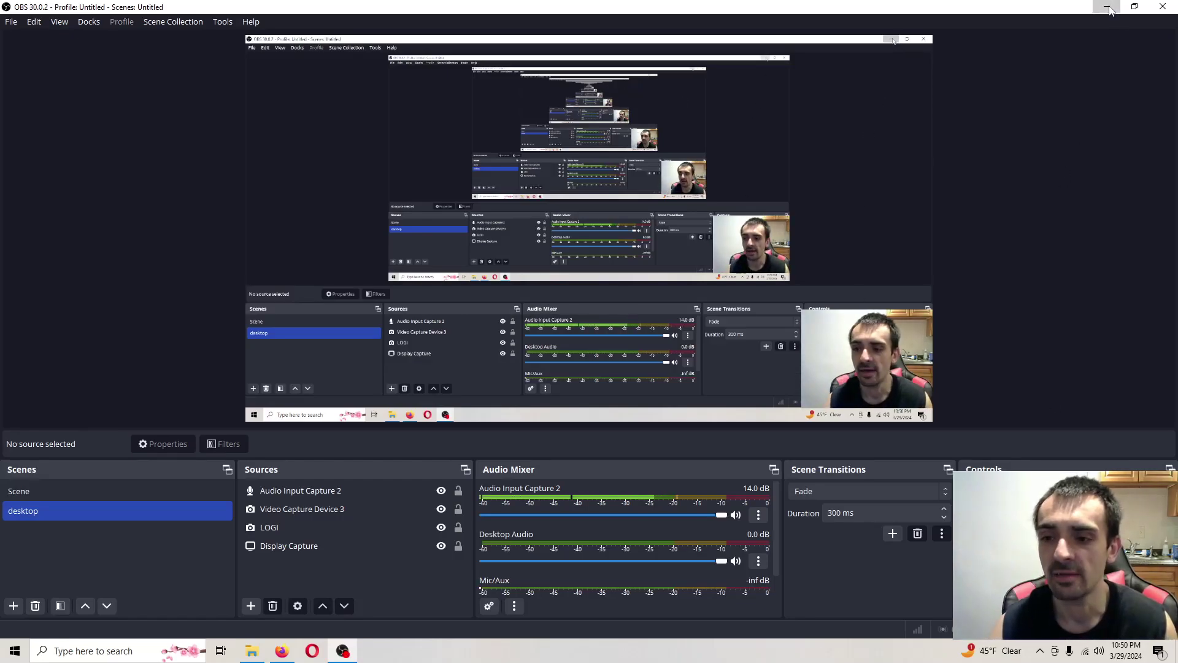
# Minimize OBS Studio to reveal the New folder (6) window with the atmos 17.0 folder and archive.
pyautogui.click(1107, 8)
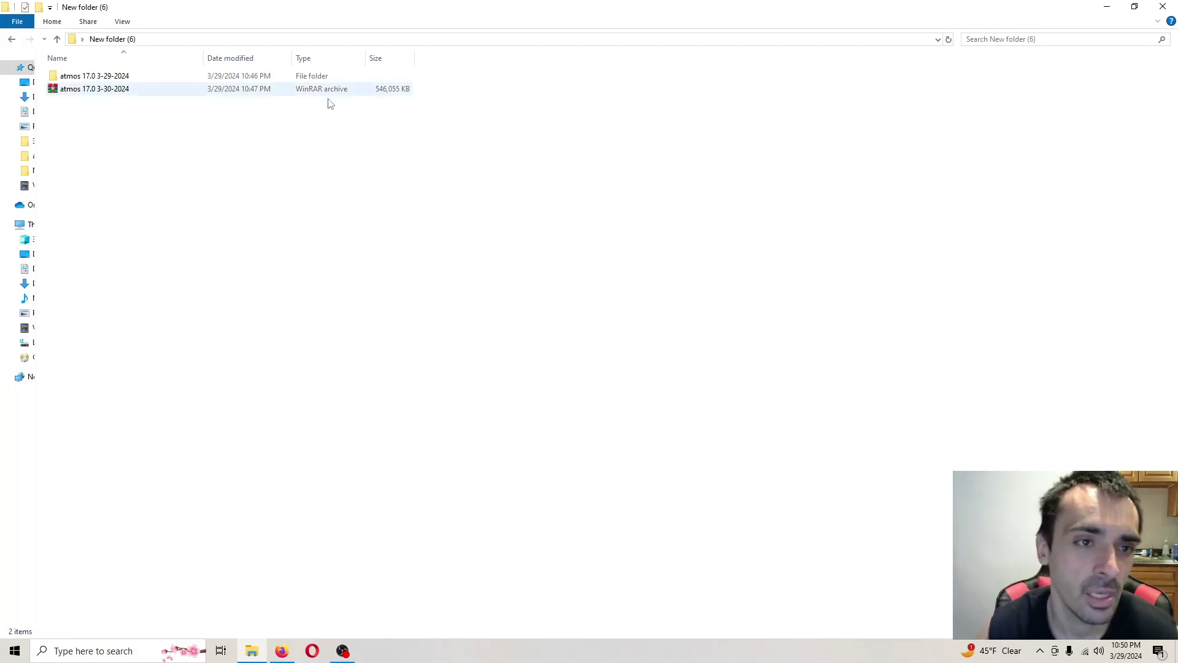
# Look inside atmos 17.0 3-29-2024, return to New folder (6), and bring OBS Studio back up.
pyautogui.doubleClick(130, 76)
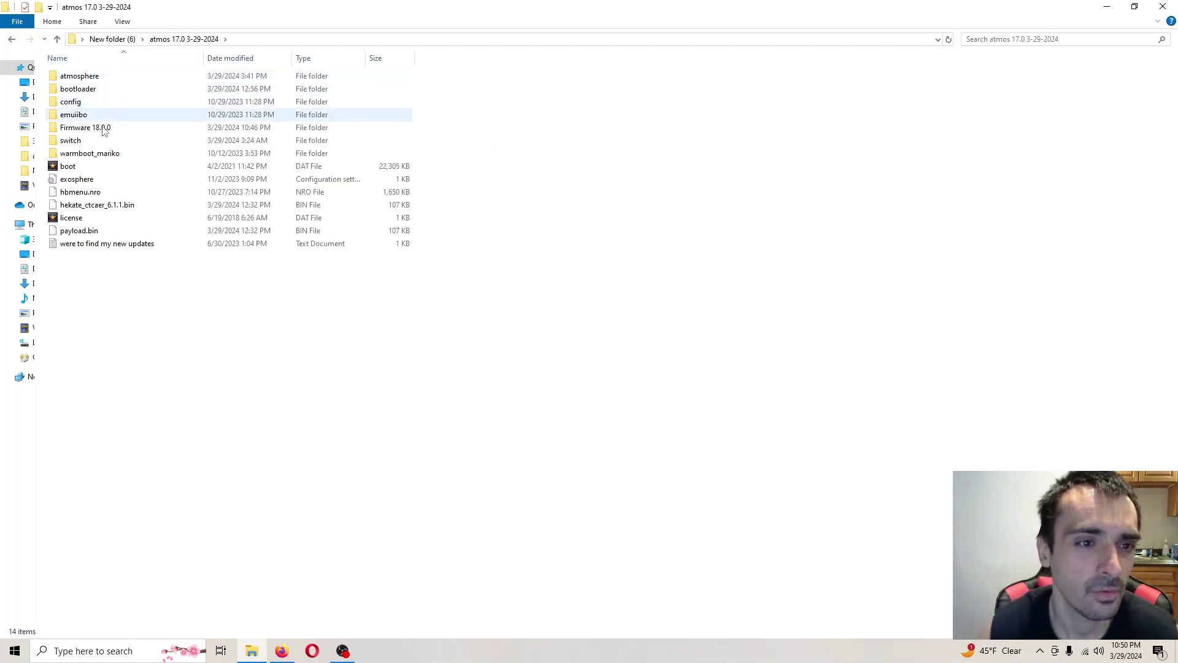
pyautogui.click(57, 39)
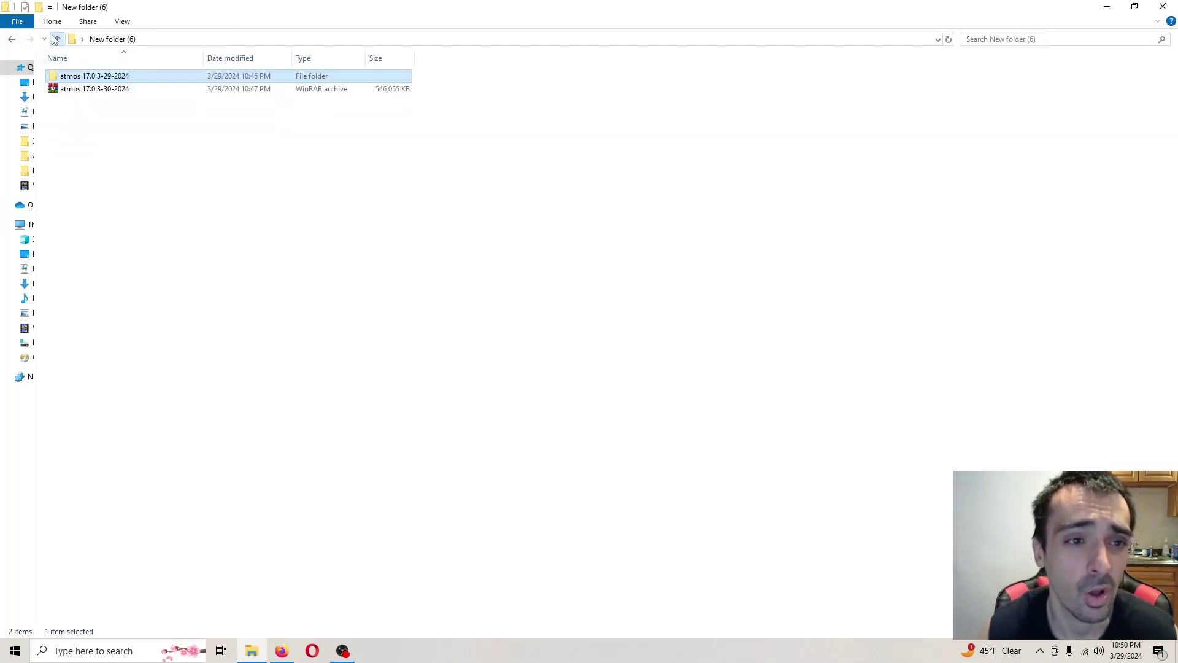
pyautogui.click(223, 237)
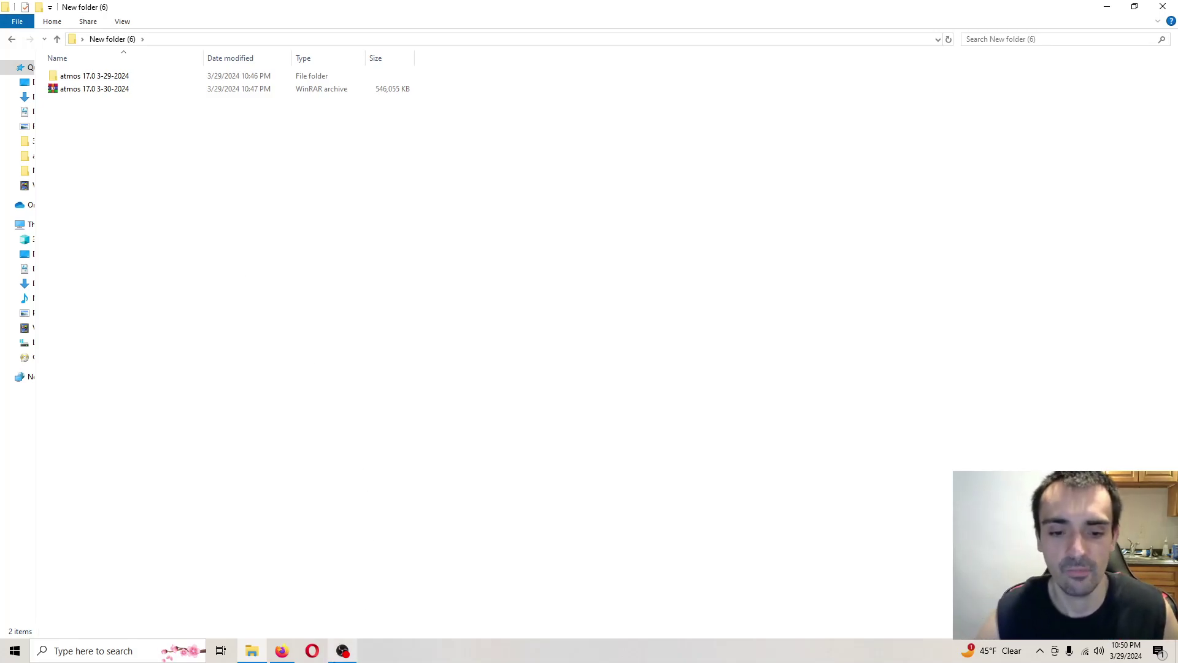
pyautogui.click(342, 650)
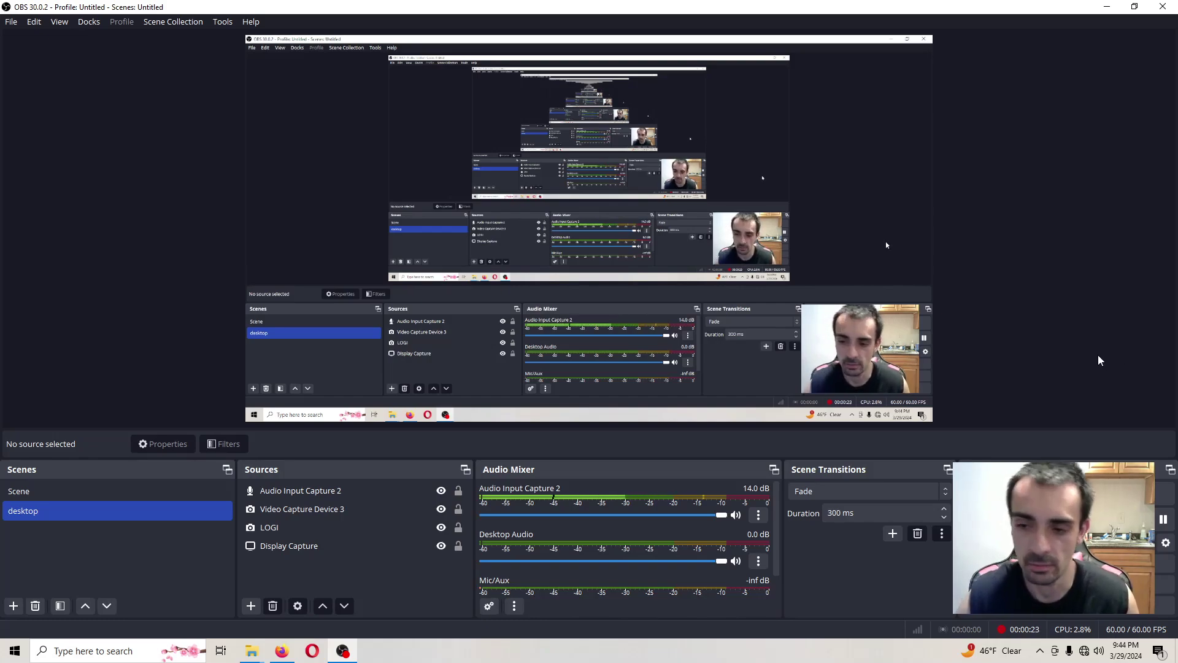
# Open the atmos 17.0 3-29-2024 folder beside USB Drive (E:) and select all 14 items.
pyautogui.click(1106, 7)
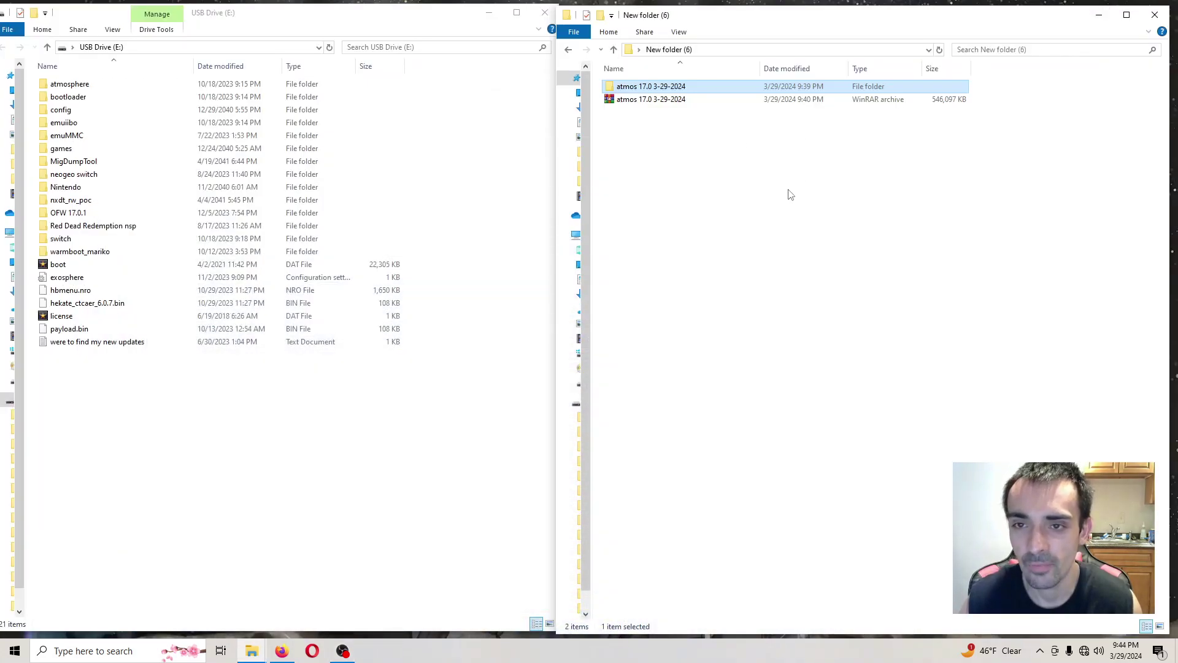
pyautogui.rightClick(626, 100)
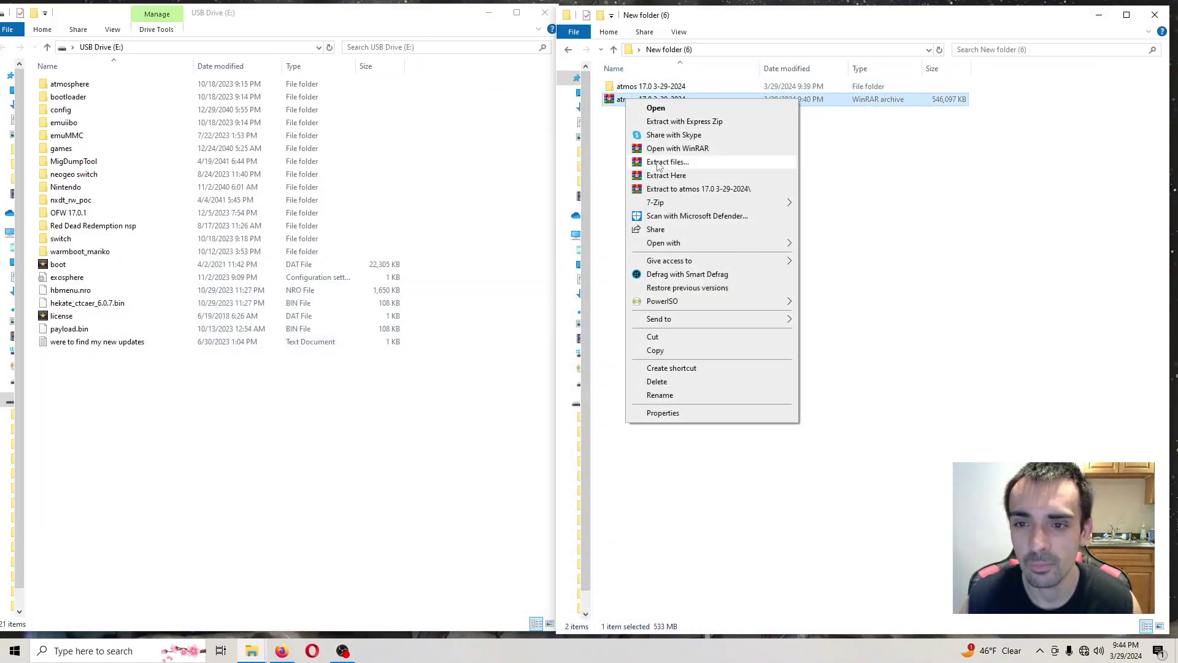
pyautogui.click(894, 179)
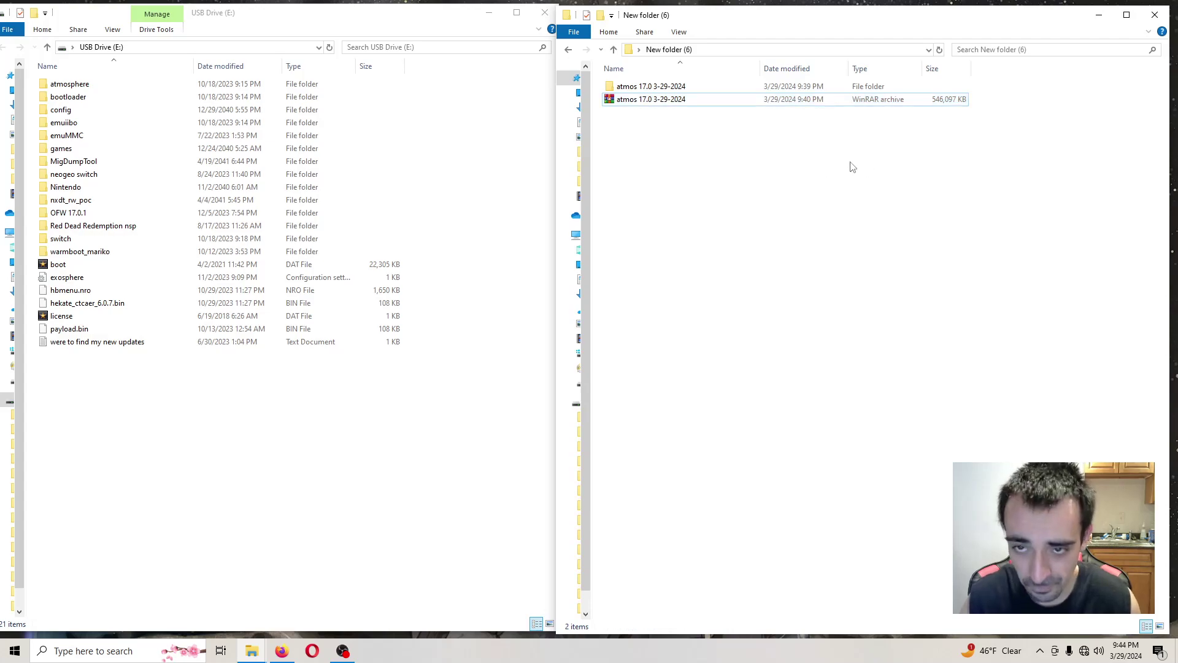
pyautogui.doubleClick(673, 89)
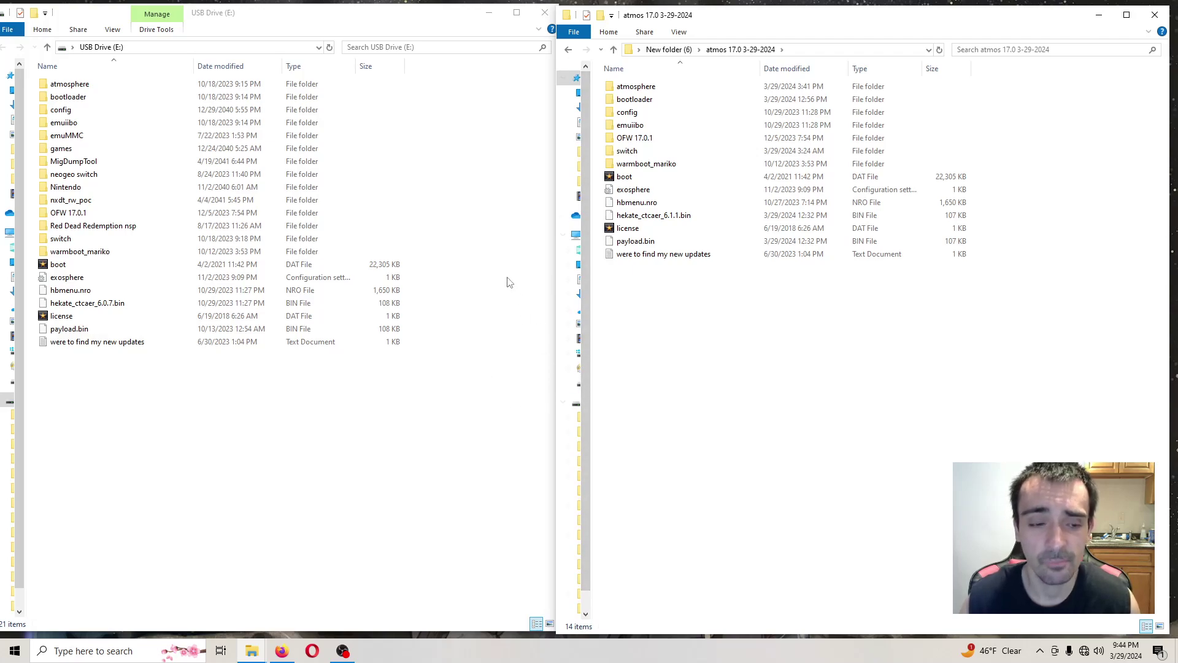
pyautogui.moveTo(663, 327); pyautogui.dragTo(722, 82)
# Copy the 14 atmos items and paste them onto USB Drive (E:), replacing the existing files.
pyautogui.rightClick(717, 112)
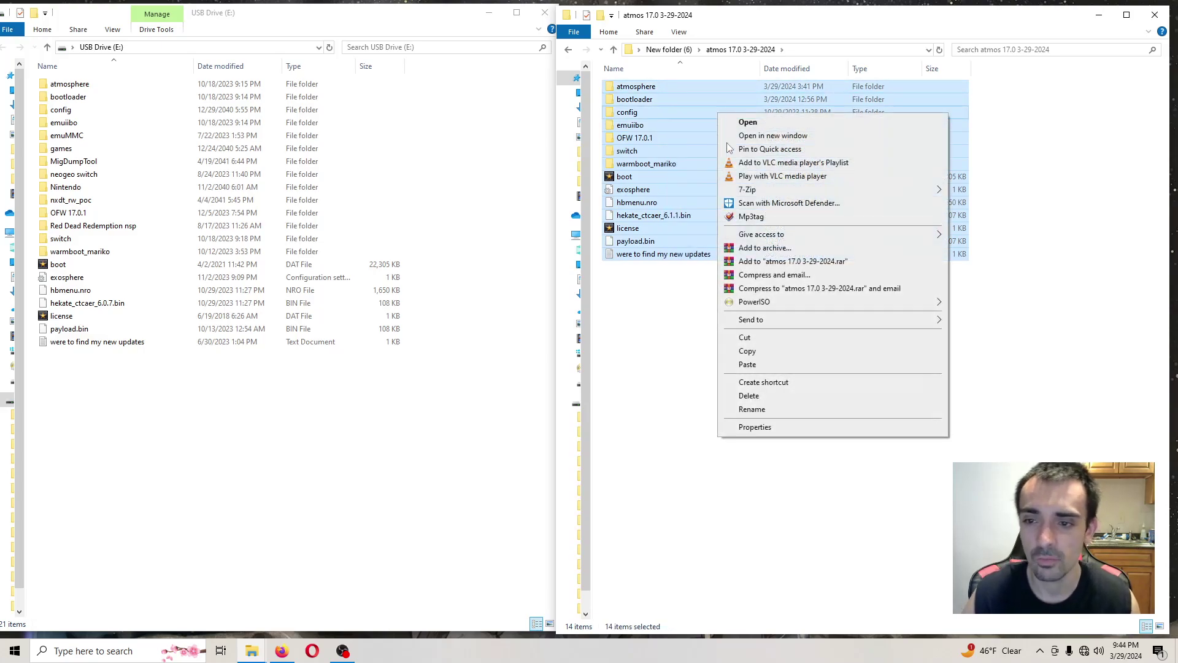
pyautogui.click(773, 351)
pyautogui.click(237, 441)
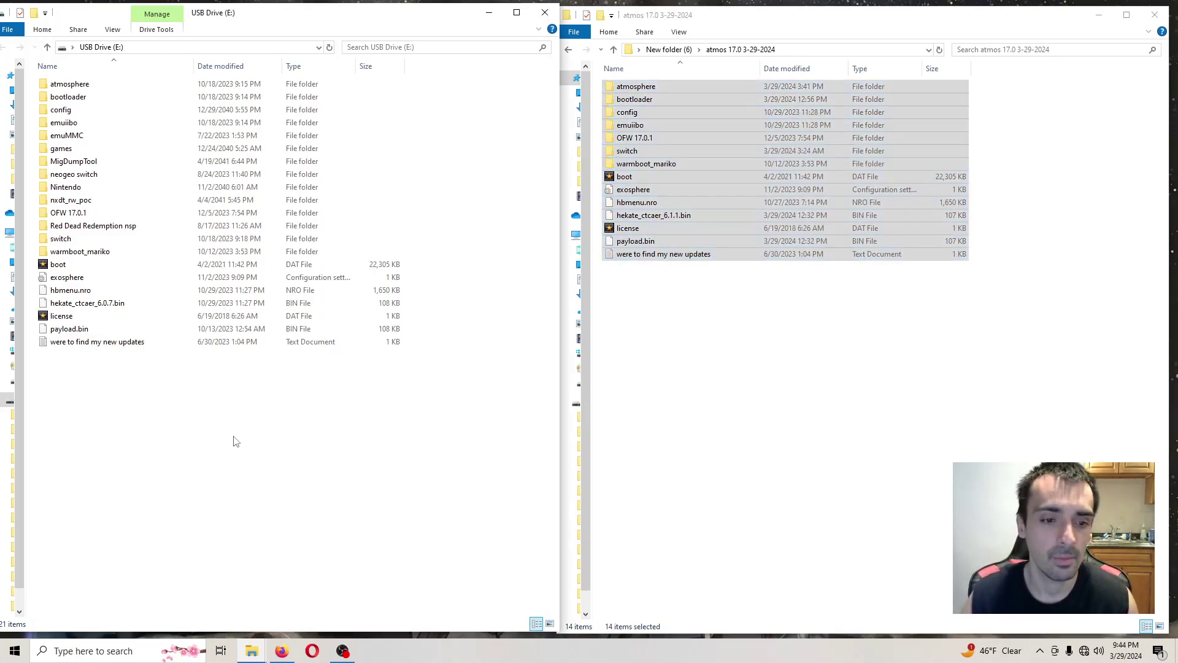
pyautogui.rightClick(234, 438)
pyautogui.click(286, 522)
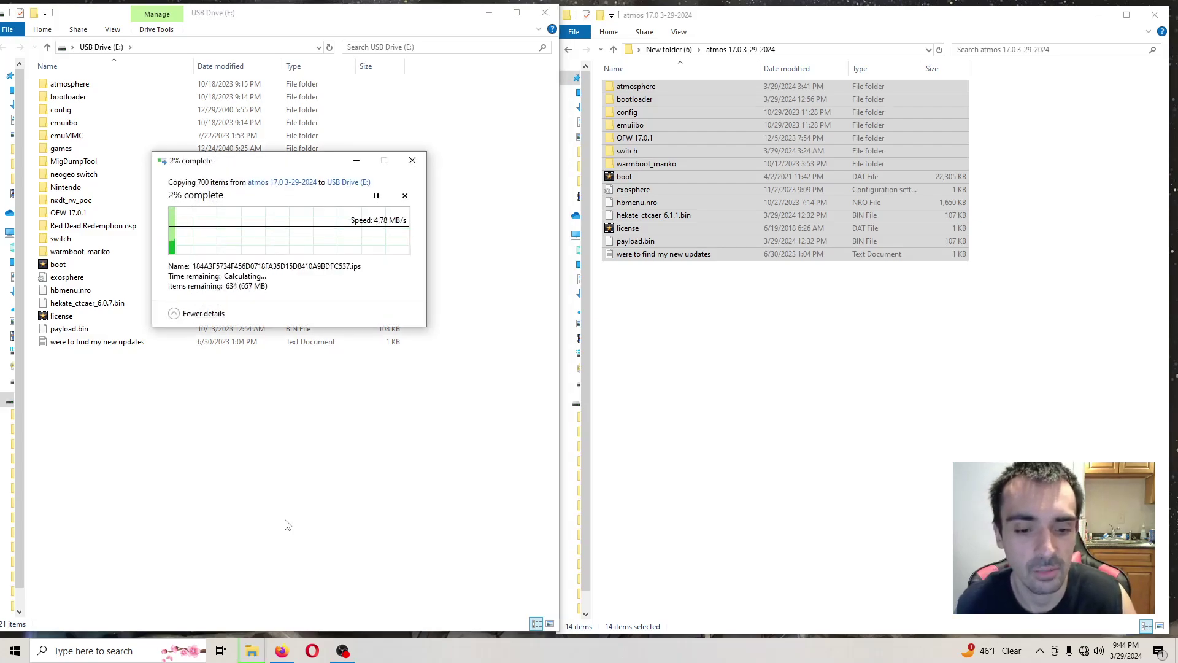
pyautogui.click(270, 213)
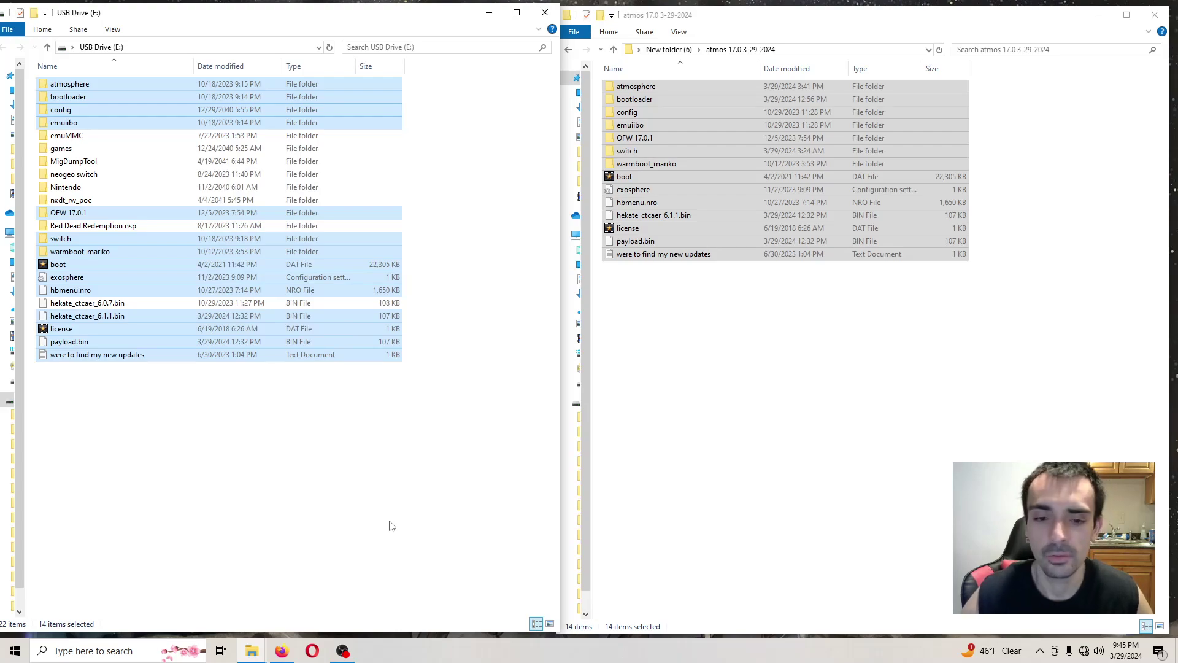
# Clear the selection of the freshly copied files on USB Drive (E:).
pyautogui.click(391, 526)
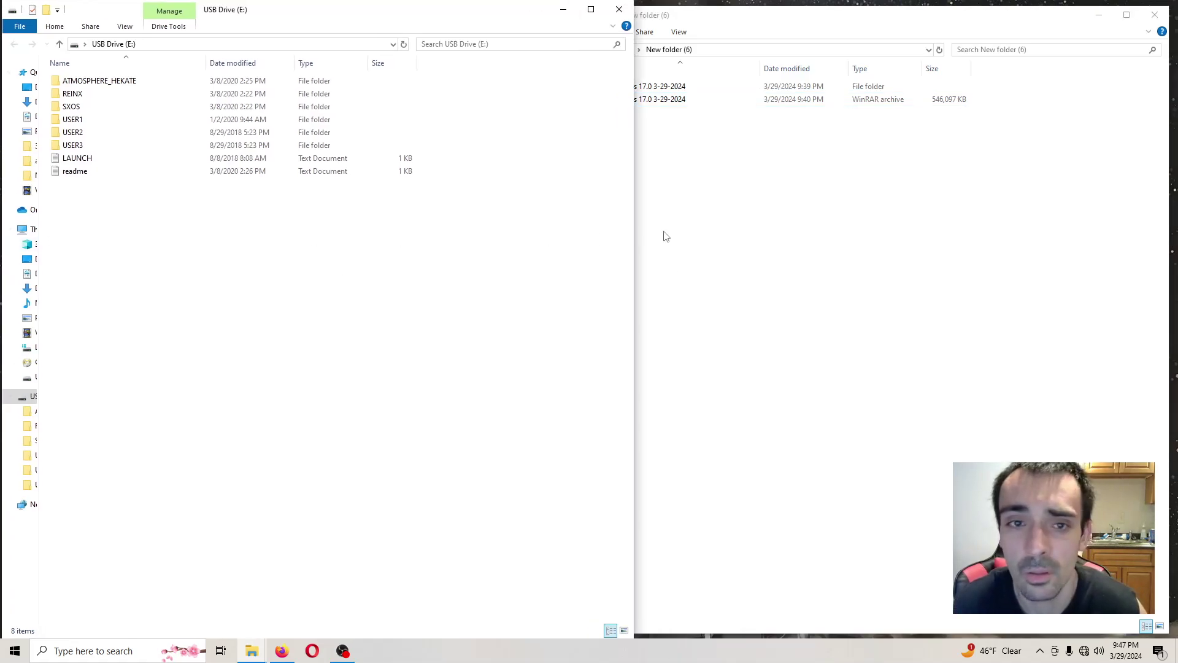
# Copy payload.bin from the atmos 17.0 3-29-2024 folder.
pyautogui.click(666, 236)
pyautogui.doubleClick(655, 88)
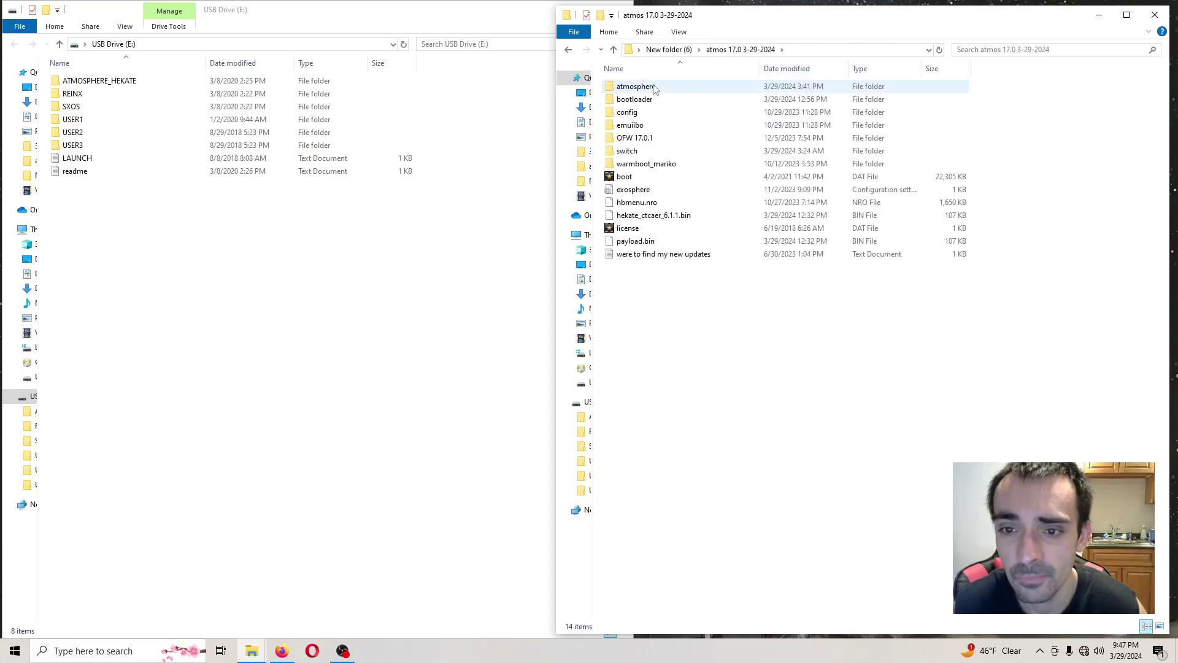
pyautogui.click(656, 242)
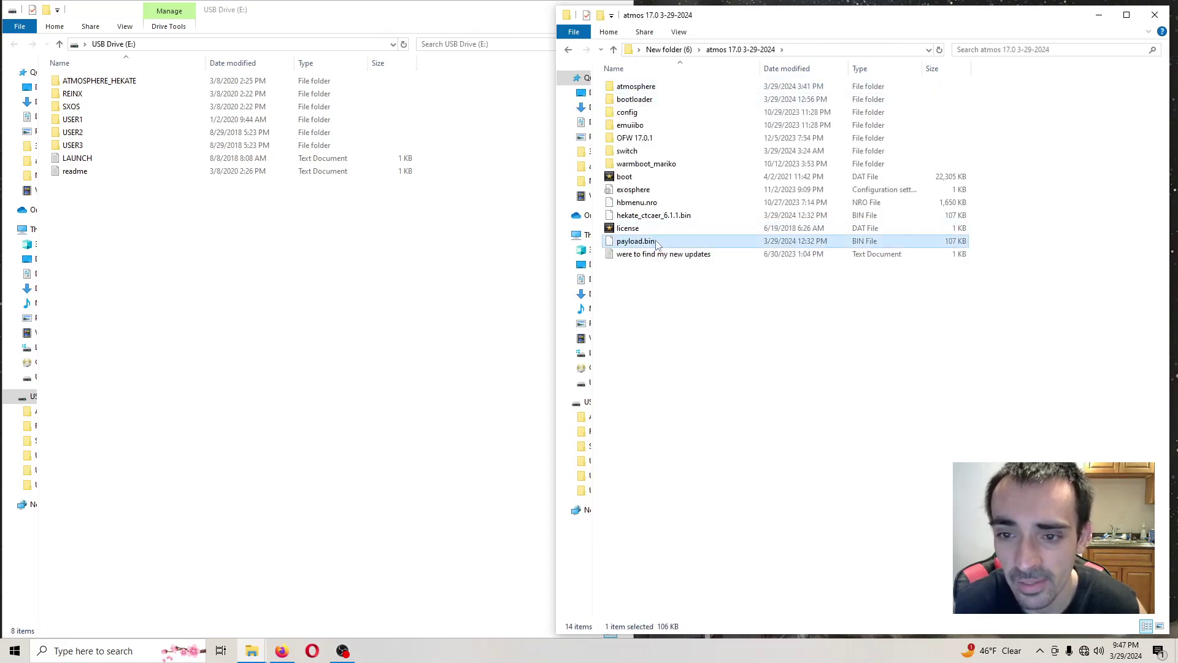
pyautogui.rightClick(656, 241)
pyautogui.click(681, 465)
pyautogui.click(716, 418)
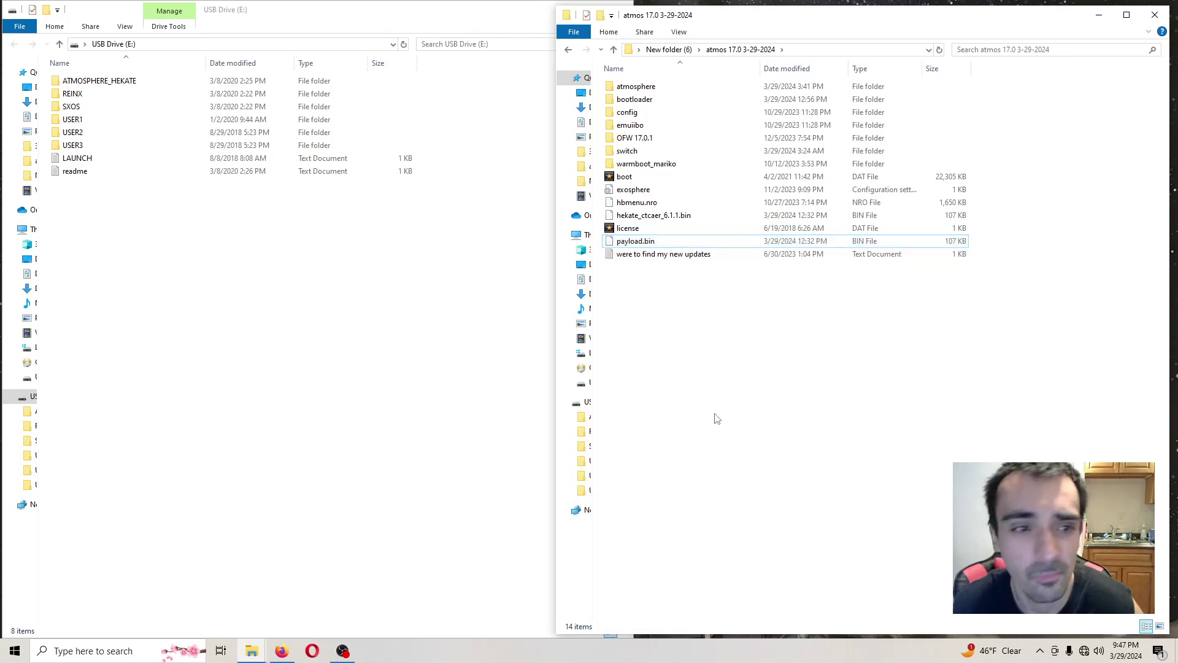
# Paste payload.bin into the drive's ATMOSPHERE_HEKATE folder, replacing the old file.
pyautogui.doubleClick(126, 81)
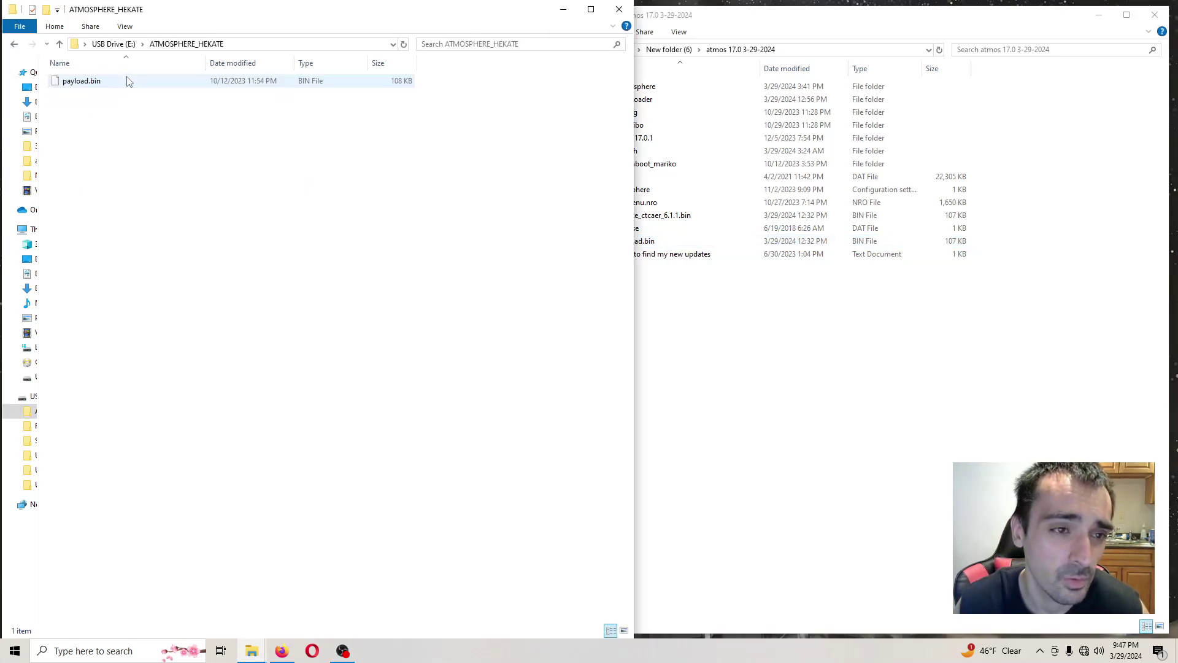
pyautogui.rightClick(124, 160)
pyautogui.click(172, 248)
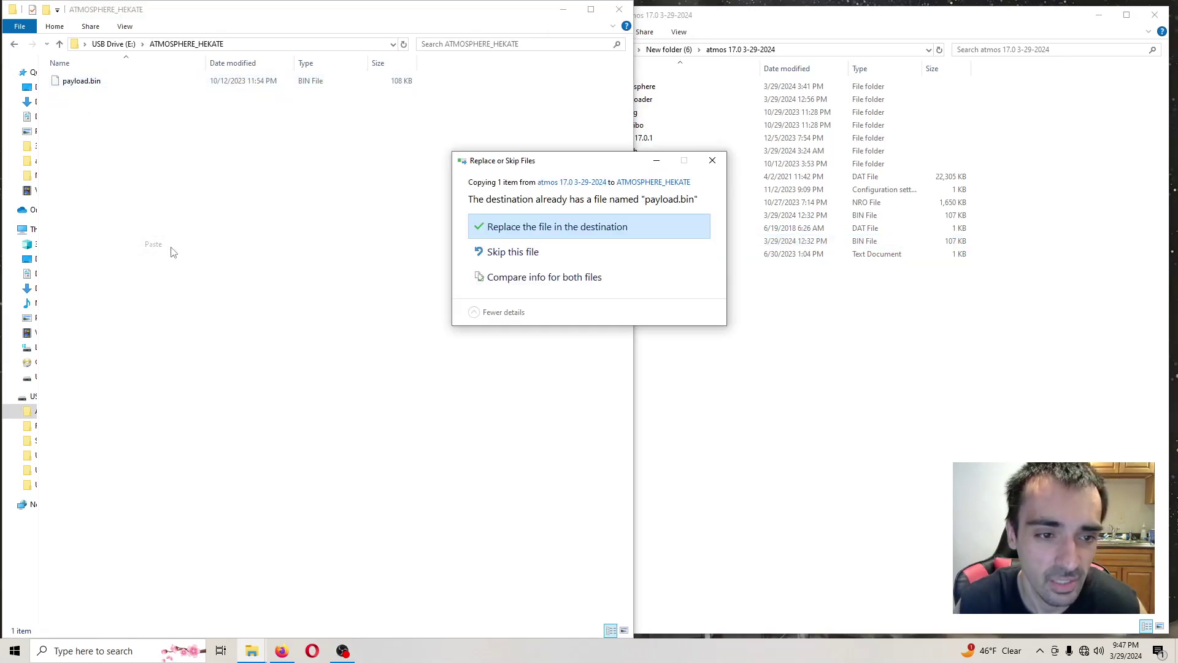
pyautogui.click(489, 228)
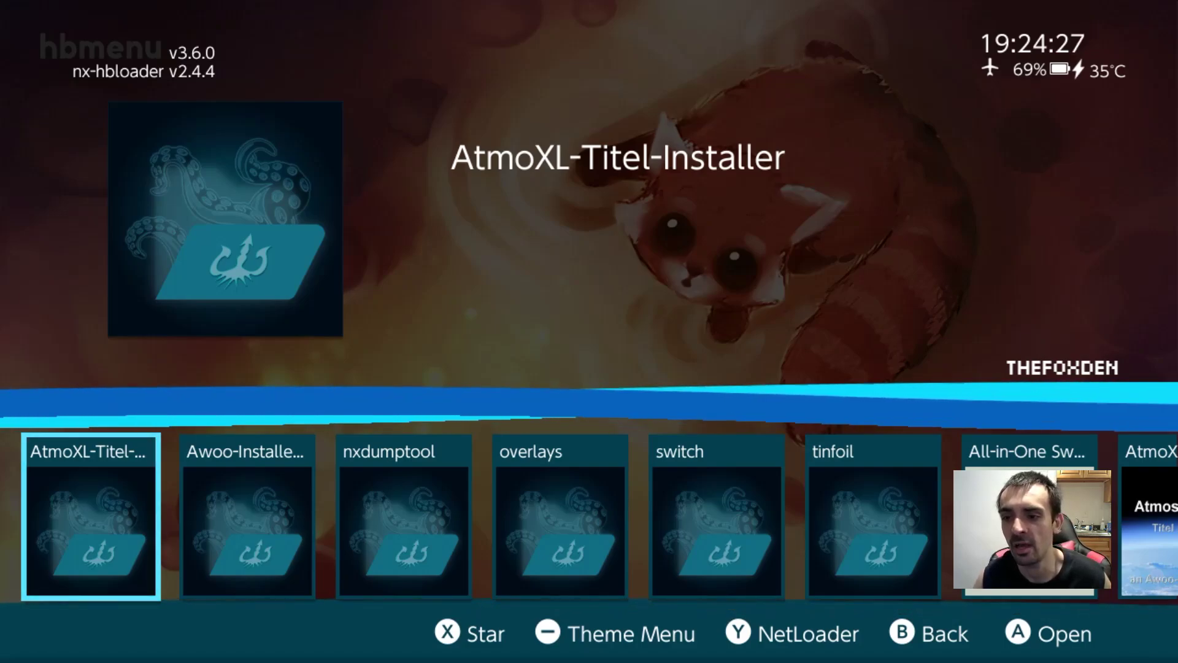
# Move three entries right in hbmenu to Daybreak and launch it.
pyautogui.press('Right')
pyautogui.press('Right')
pyautogui.press('Right')
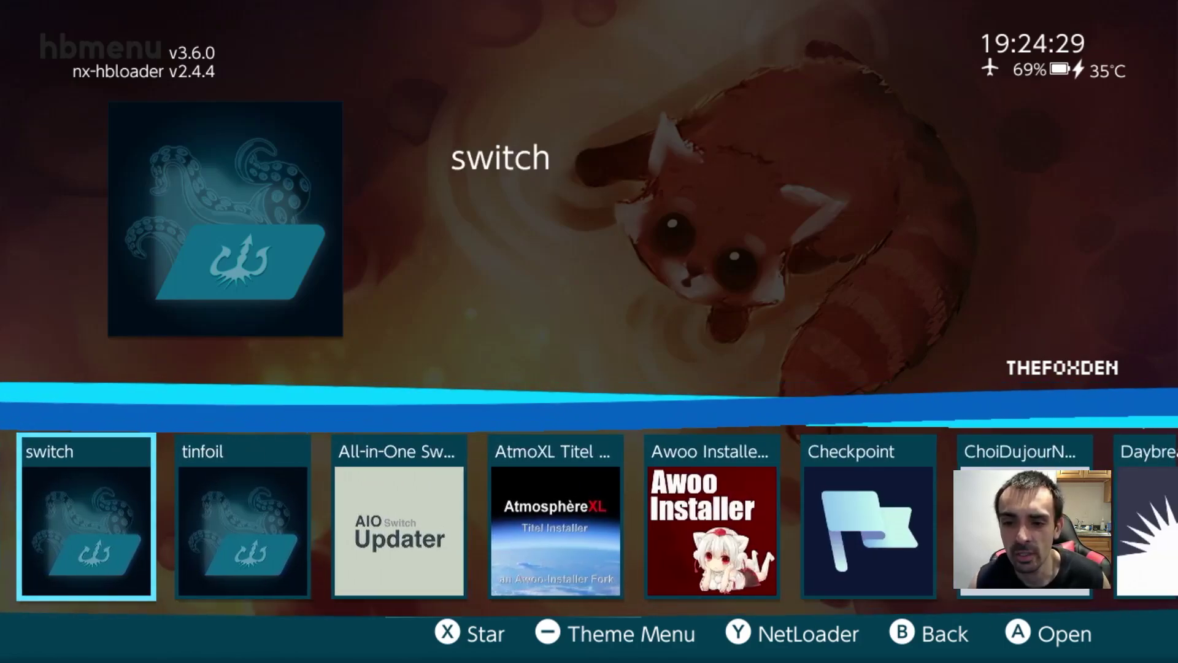
pyautogui.press('Right')
pyautogui.press('Right')
pyautogui.press('Right')
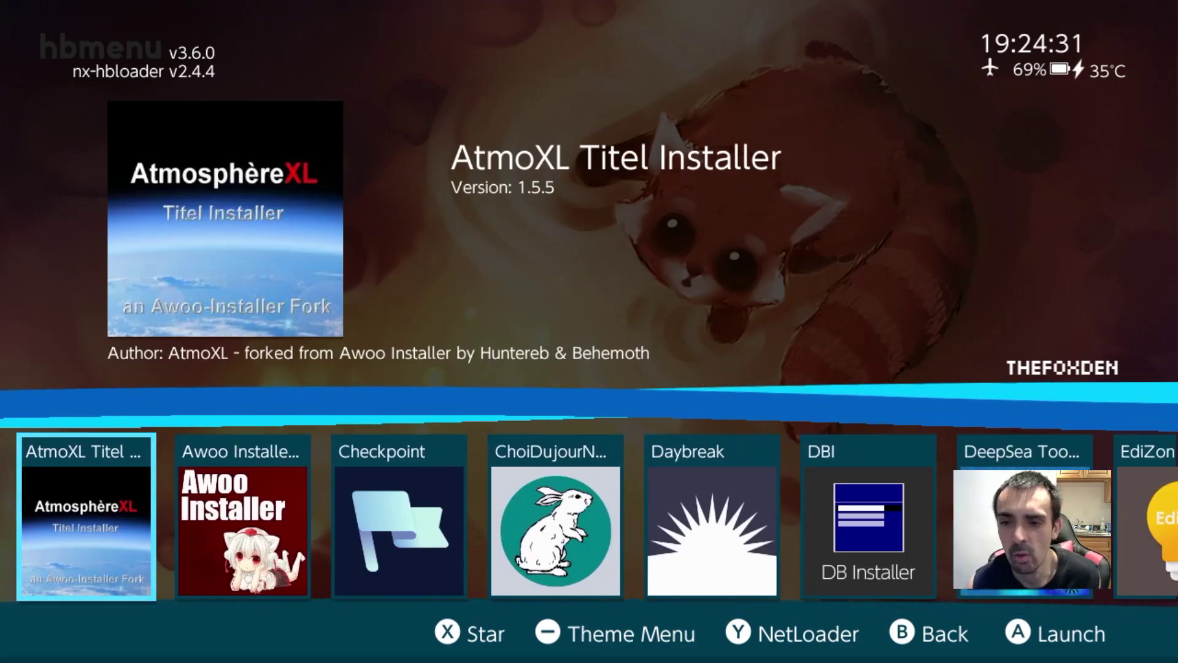
pyautogui.press('Right')
pyautogui.press('Right')
pyautogui.press('Right')
pyautogui.press('Right')
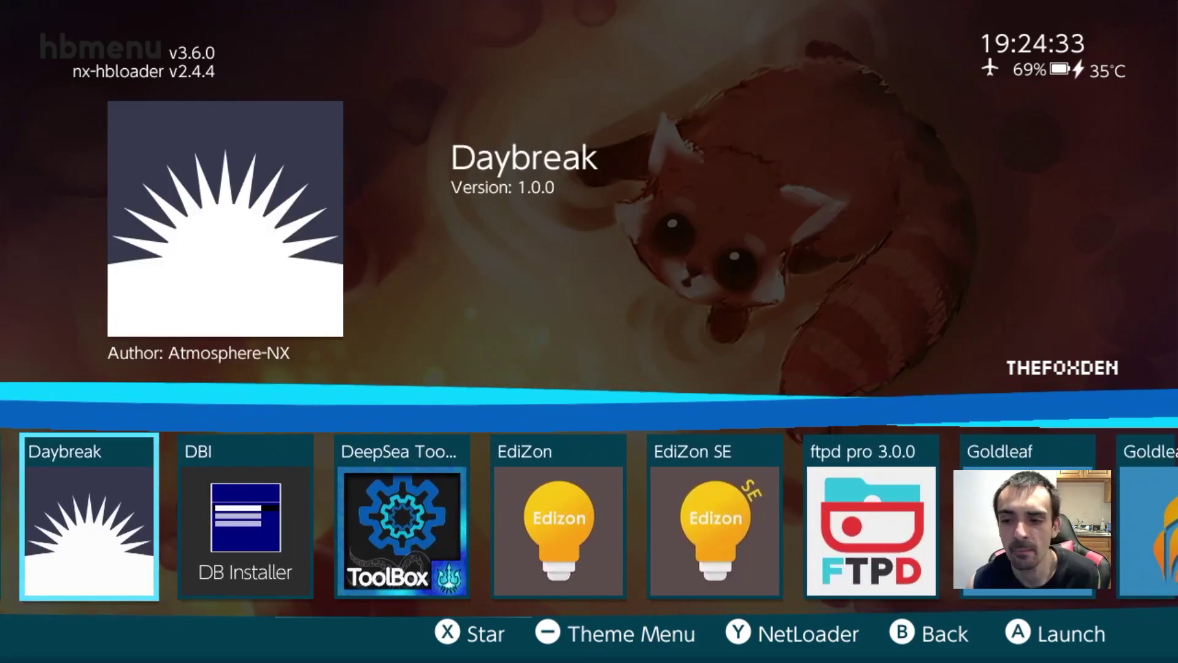
pyautogui.press('Return')
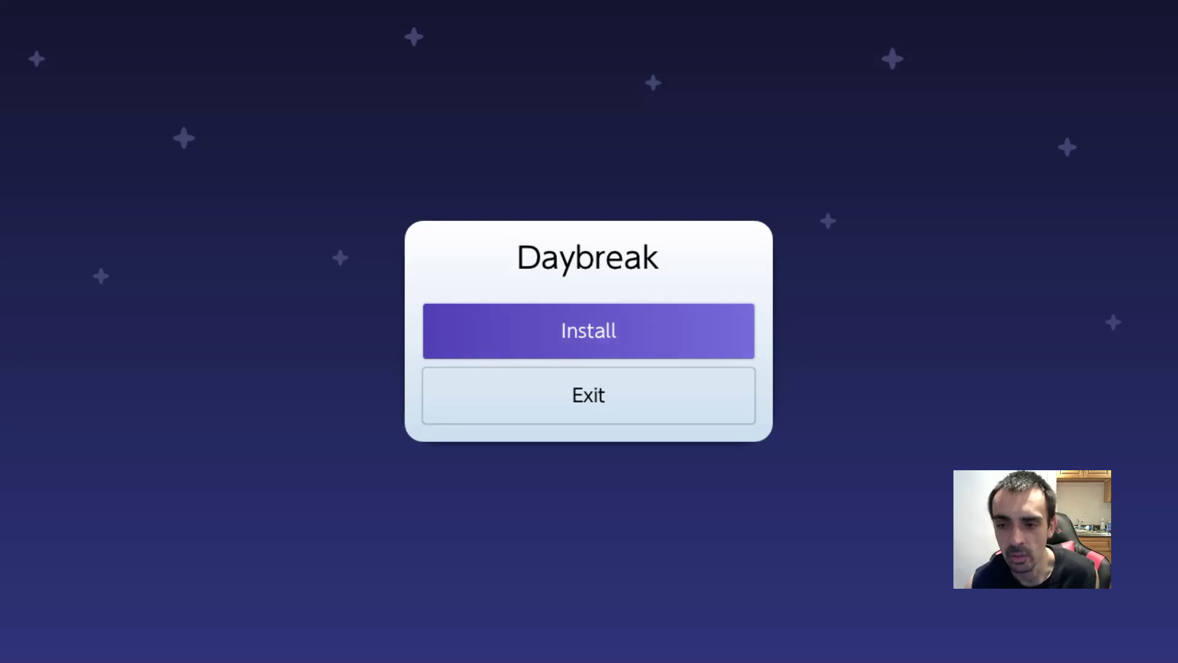
# Install the validated Firmware 18.0.0 update in Daybreak, confirming through to the start.
pyautogui.press('Return')
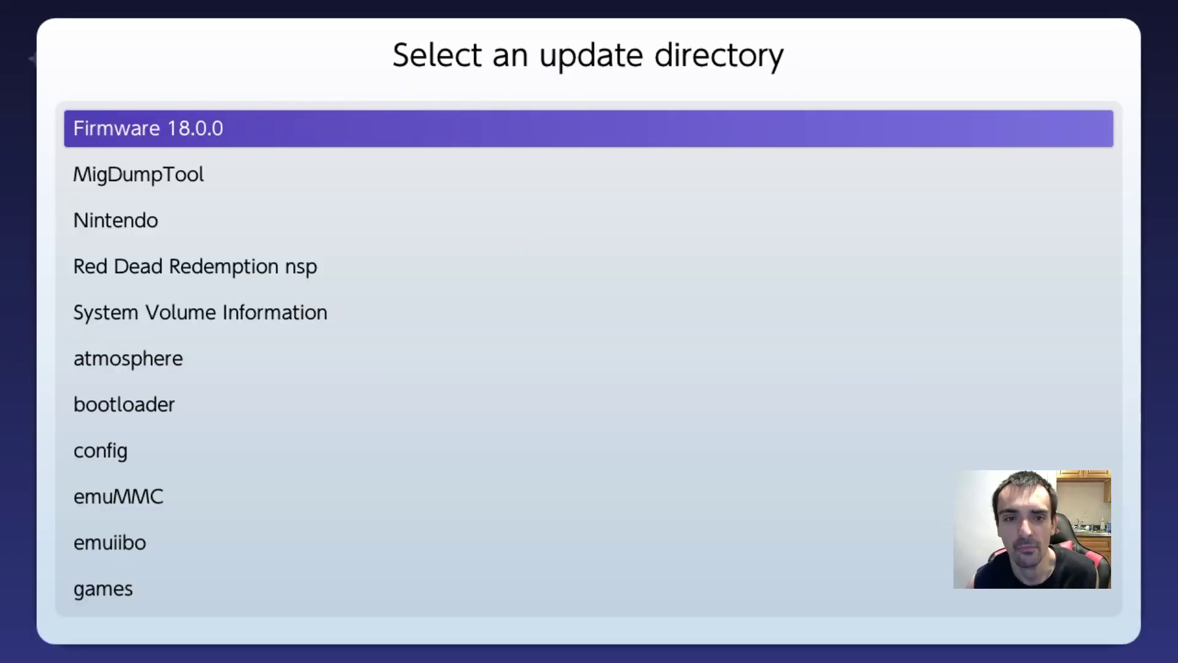
pyautogui.press('Return')
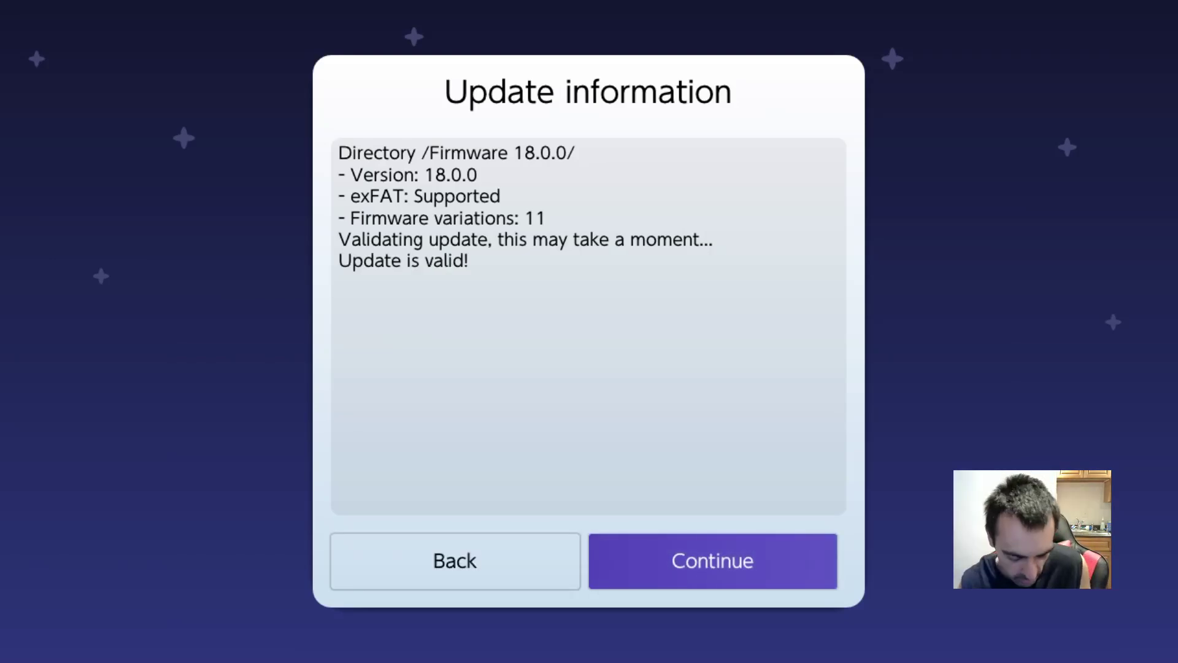
pyautogui.press('Return')
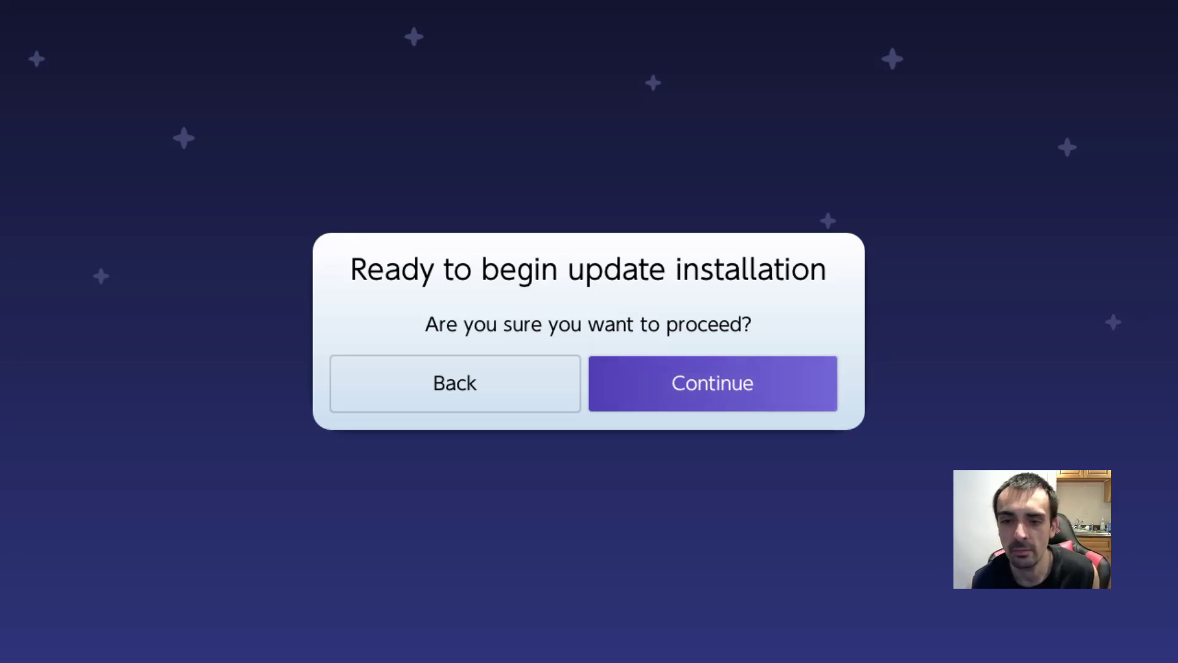
pyautogui.press('Return')
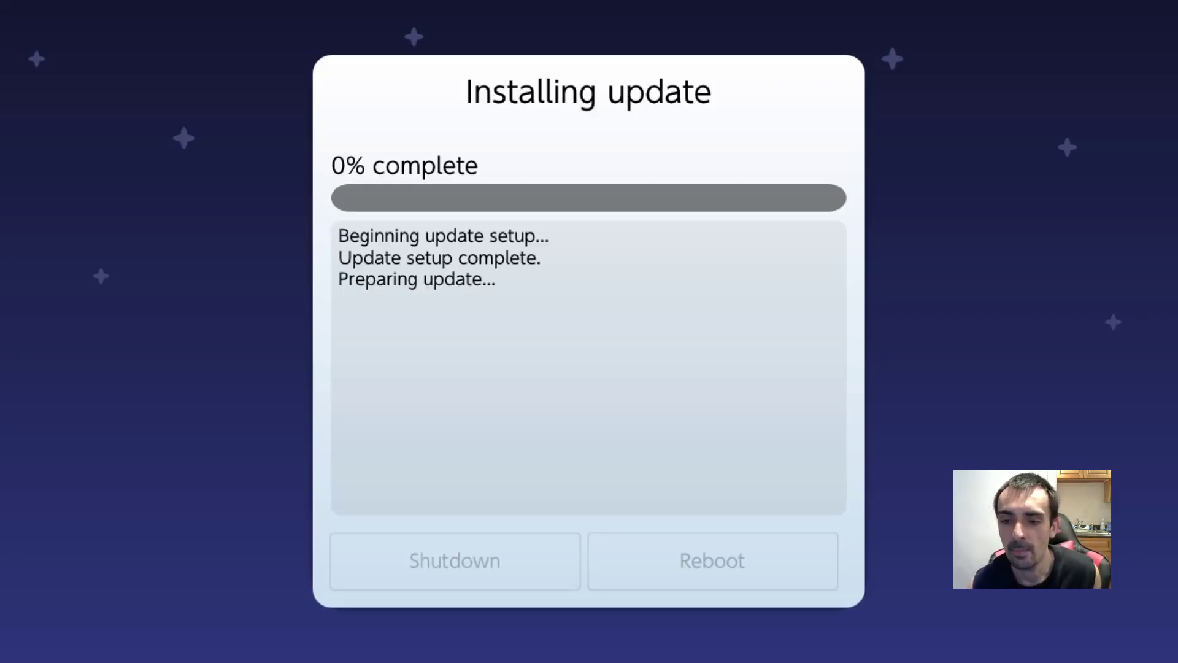